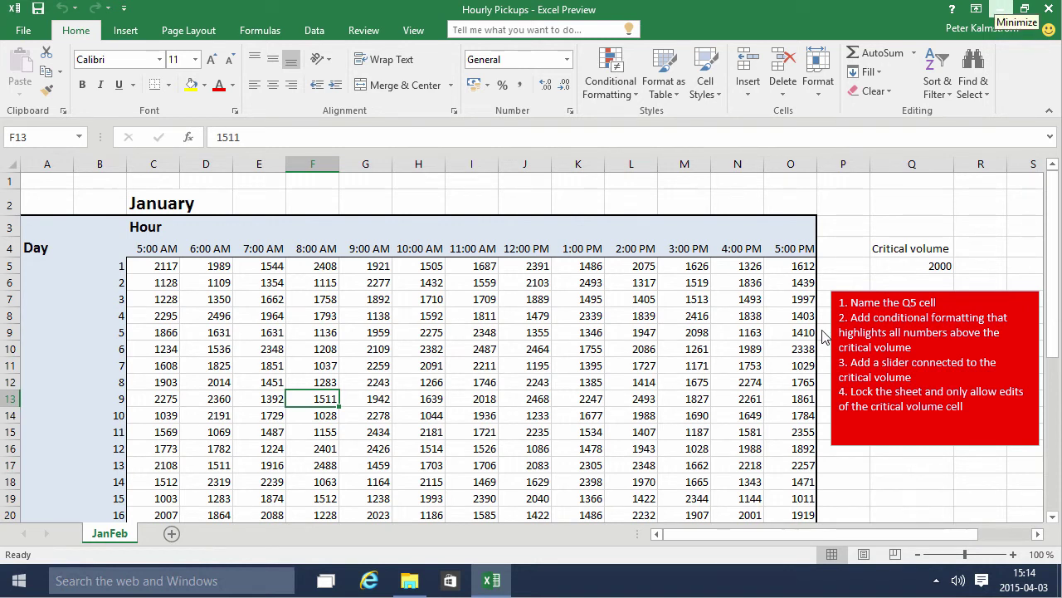
- Look over several hourly pickup values in the January table
left_click(411, 319)
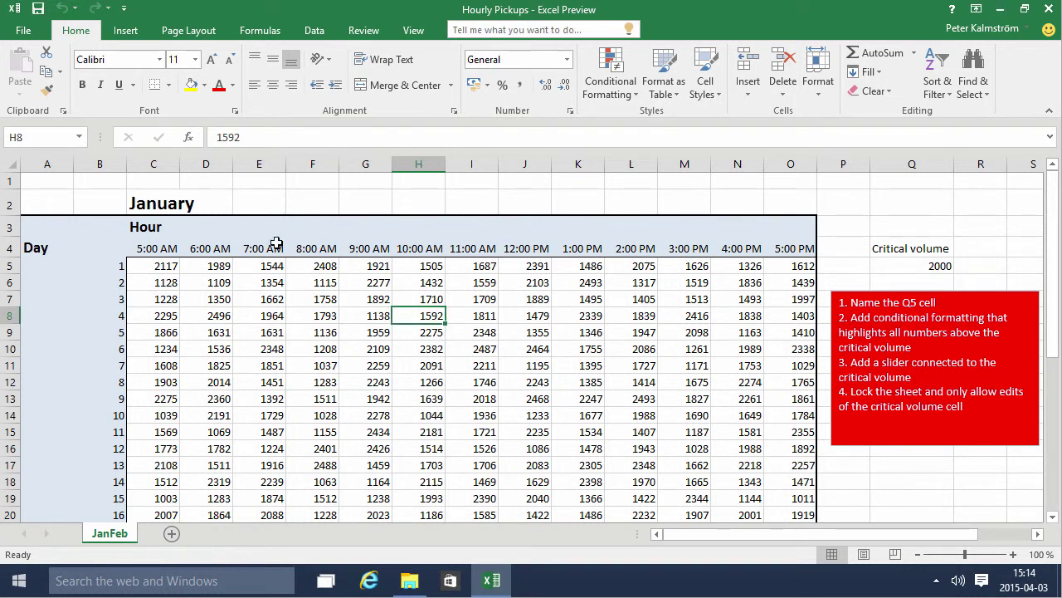
left_click(217, 317)
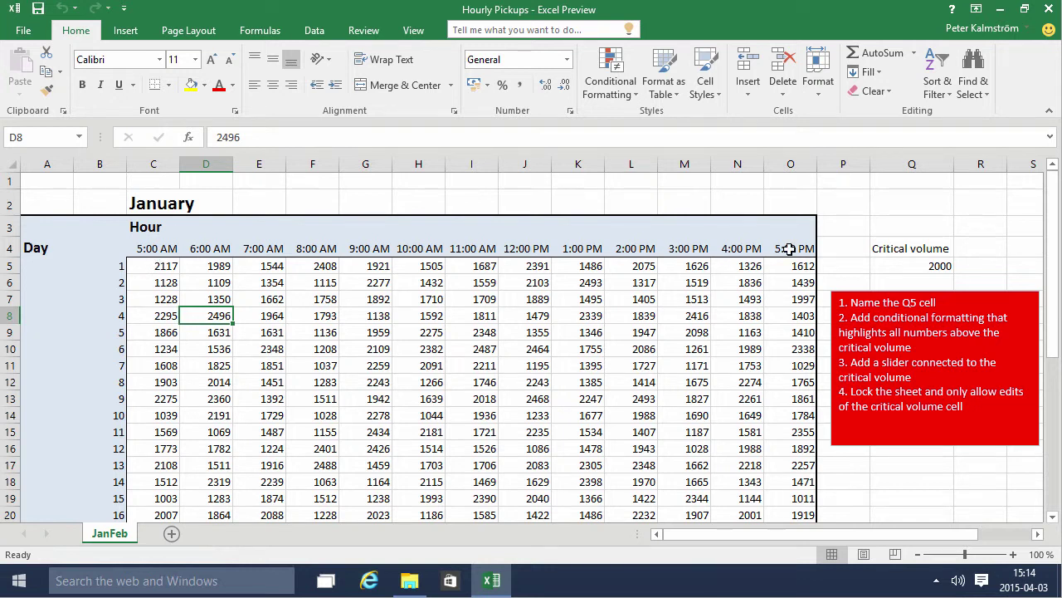
left_click(299, 280)
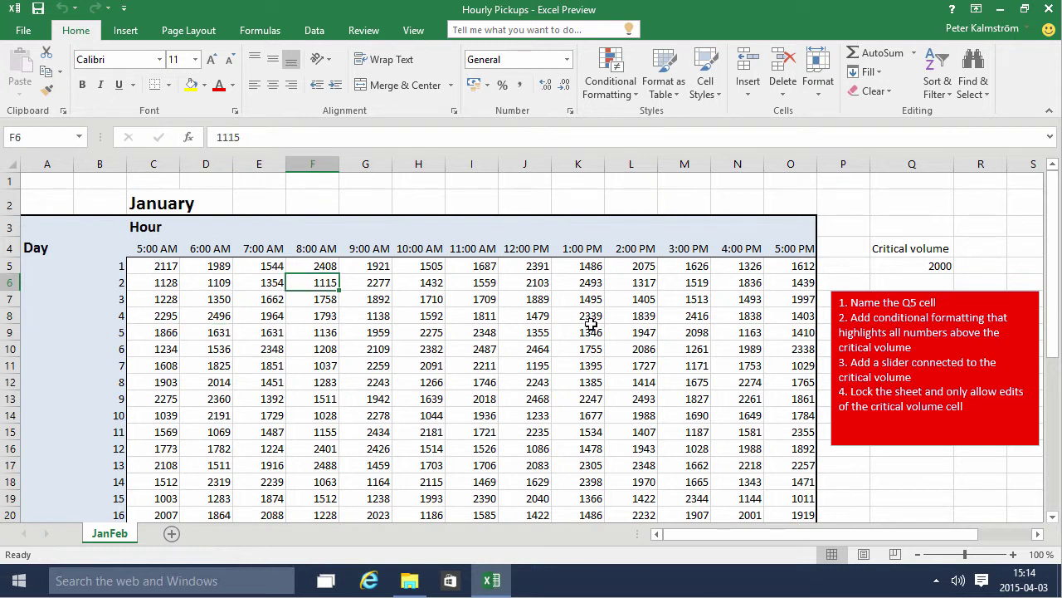
- Name cell Q5, holding the critical volume 2000, 'Critical' via the Name Box
left_click(917, 261)
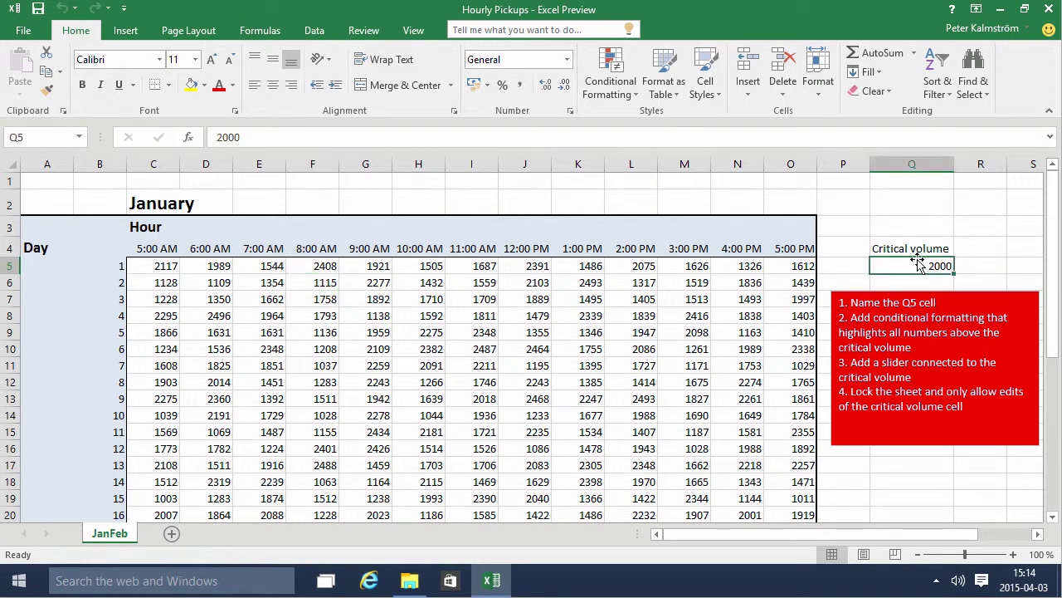
left_click(62, 140)
type("Critical")
key("Return")
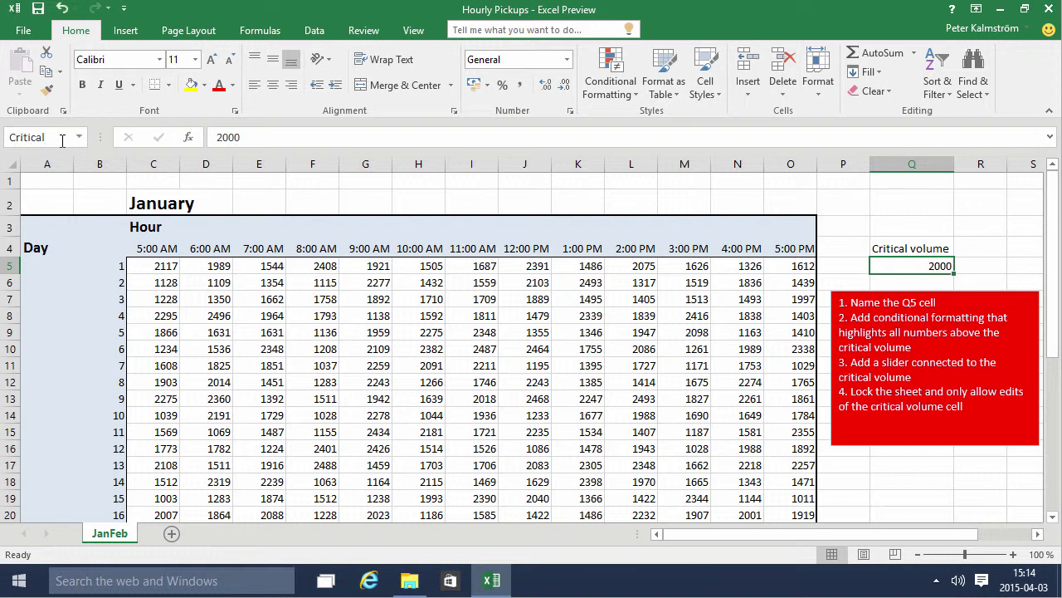
- Add a Greater Than =Critical rule to C5:O35 with light red fill and dark red text
left_click_drag(163, 264, 803, 495)
left_click(617, 97)
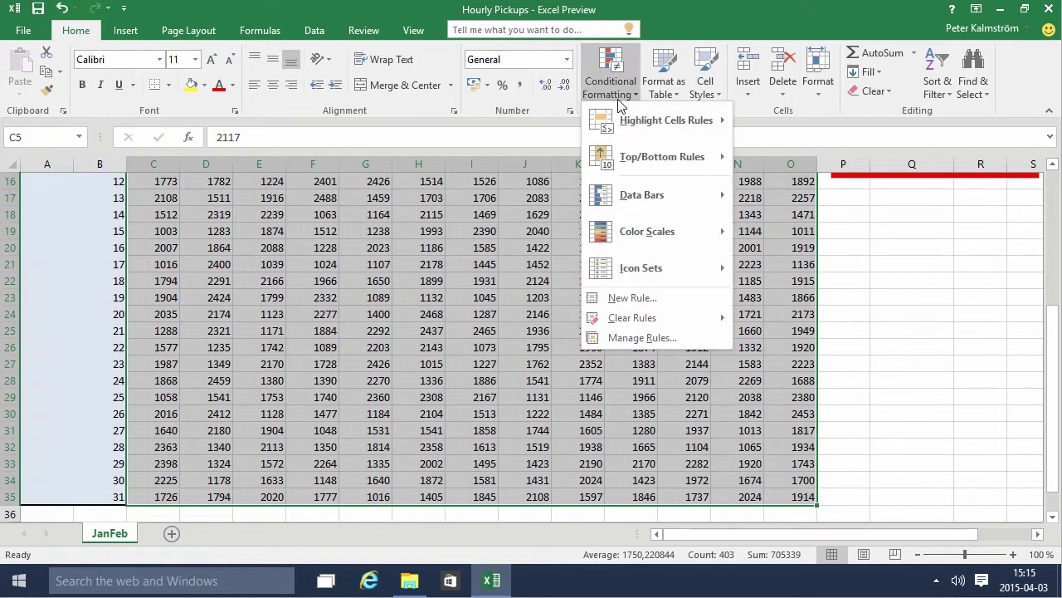
mouse_move(668, 125)
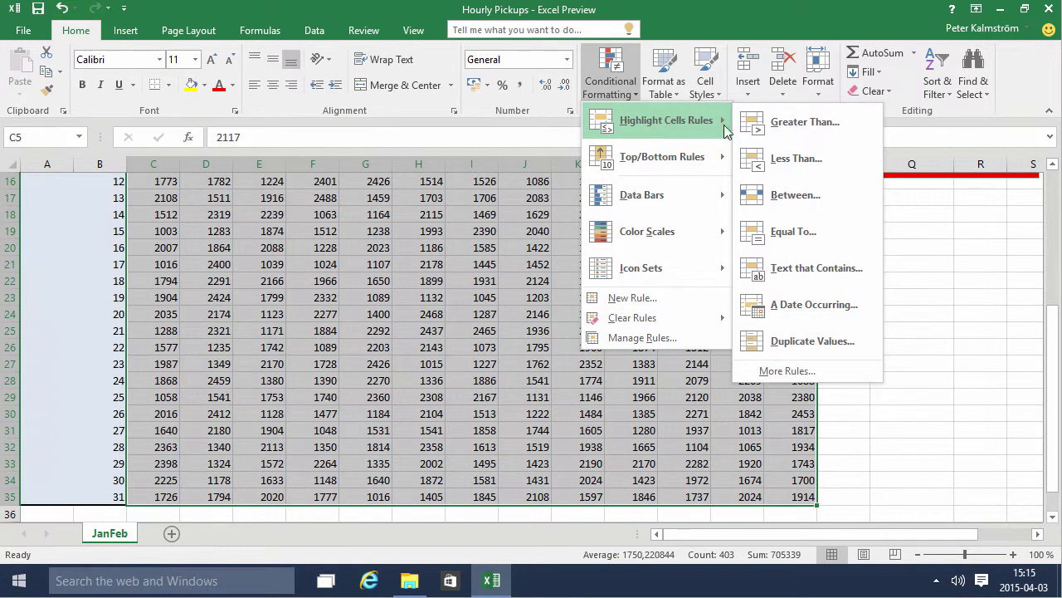
left_click(806, 126)
type("=c")
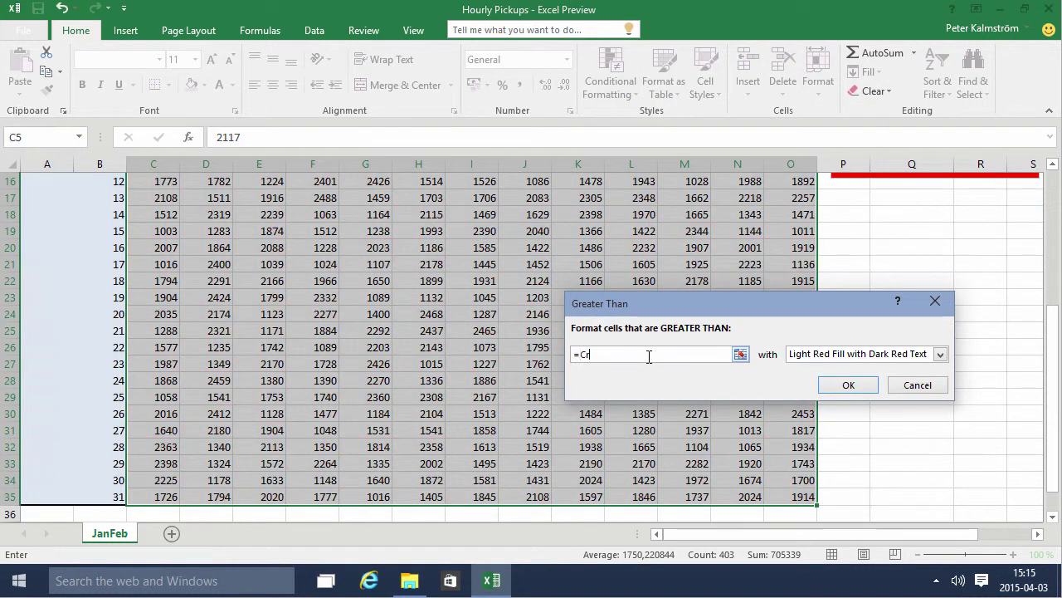
type("ritical")
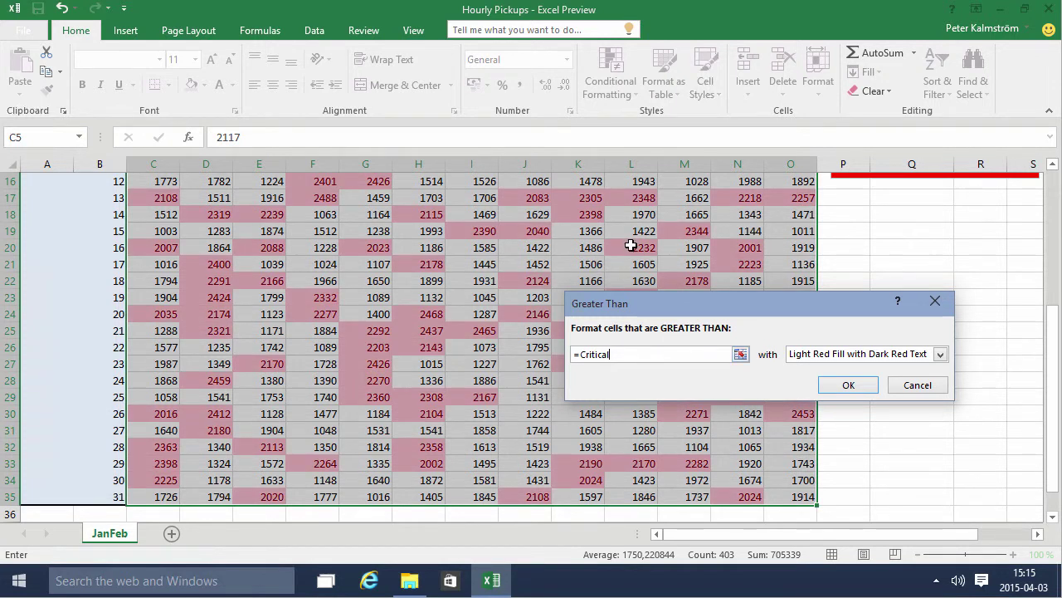
left_click(854, 389)
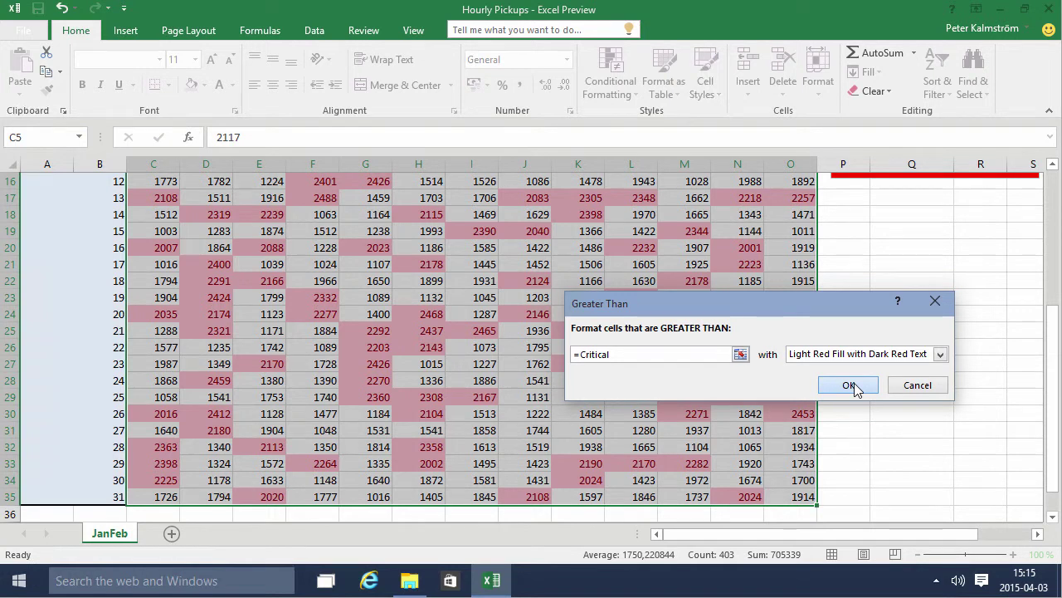
left_click_drag(1052, 336, 1053, 215)
- Change the Critical cell Q5 from 2000 to 2400
left_click(905, 264)
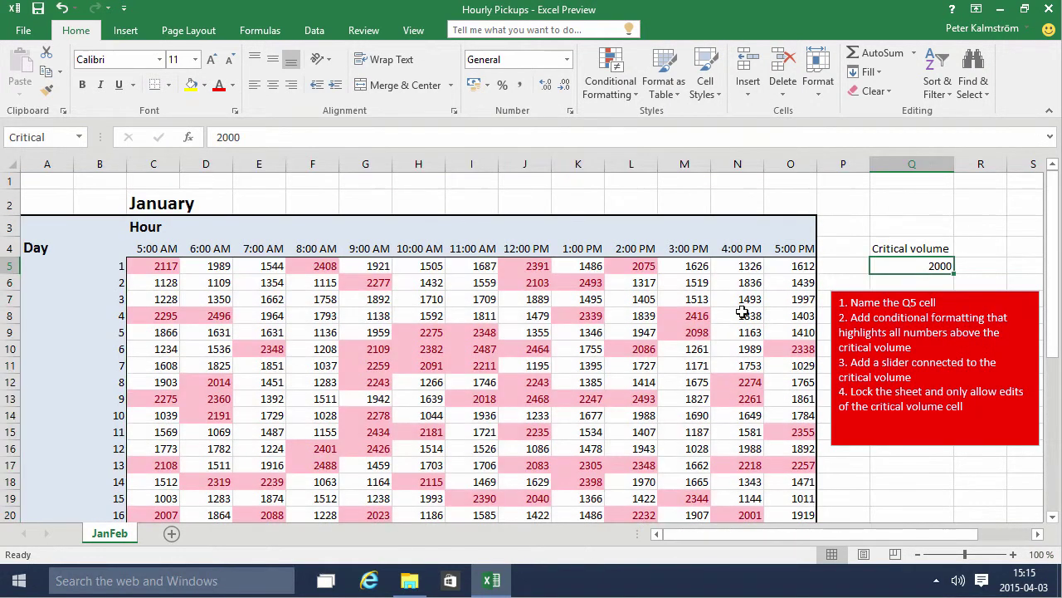
double_click(932, 265)
double_click(932, 266)
type("2")
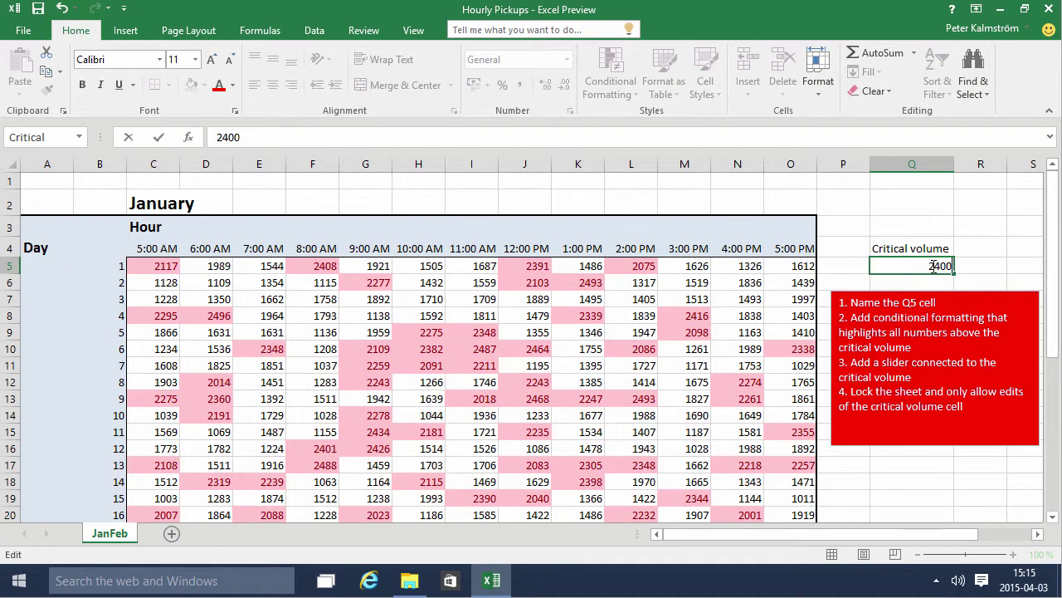
key("Return")
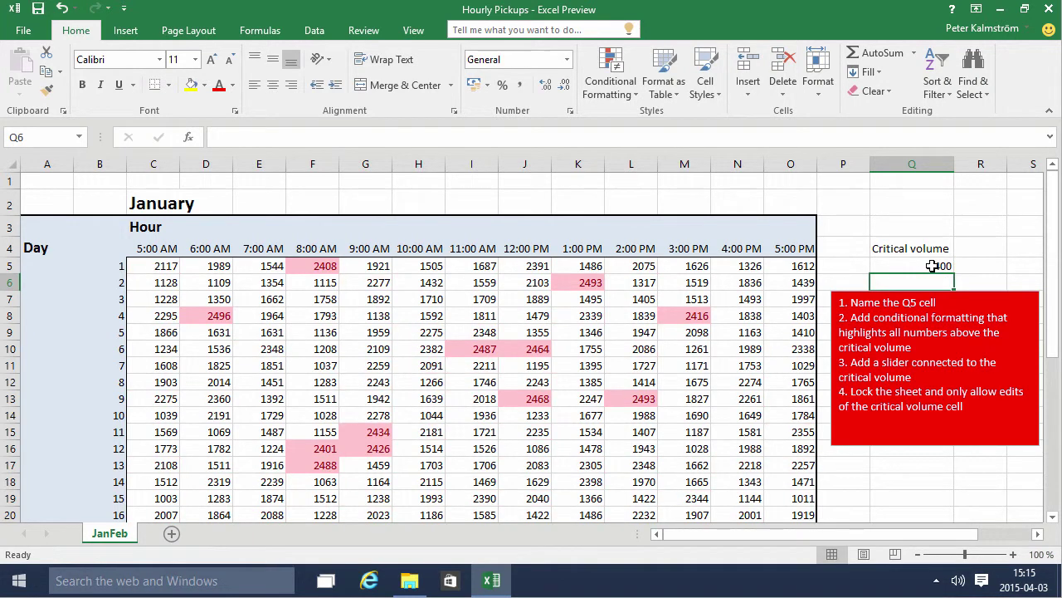
left_click(932, 265)
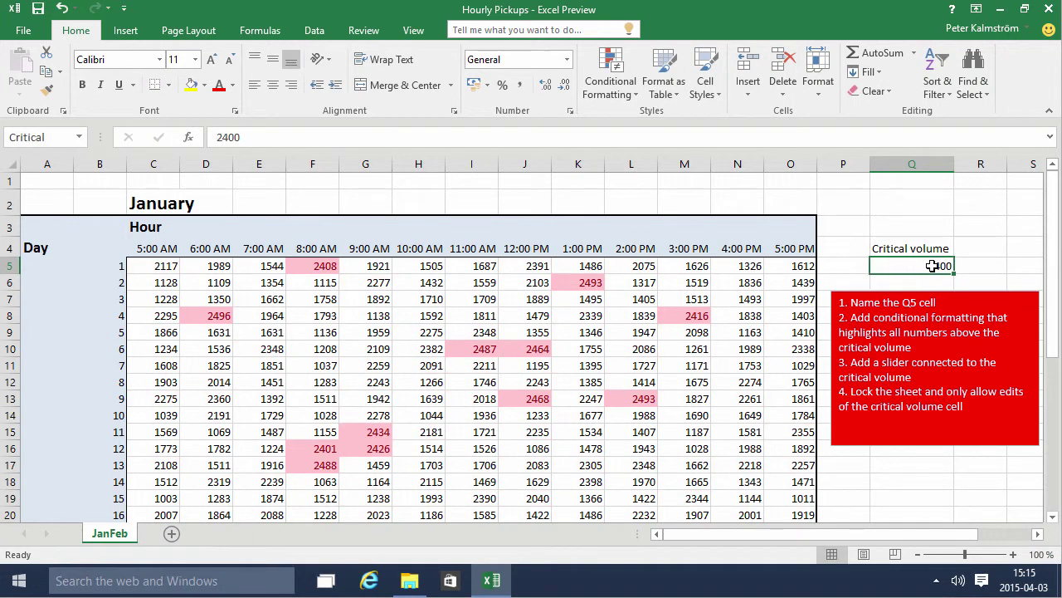
left_click(915, 349)
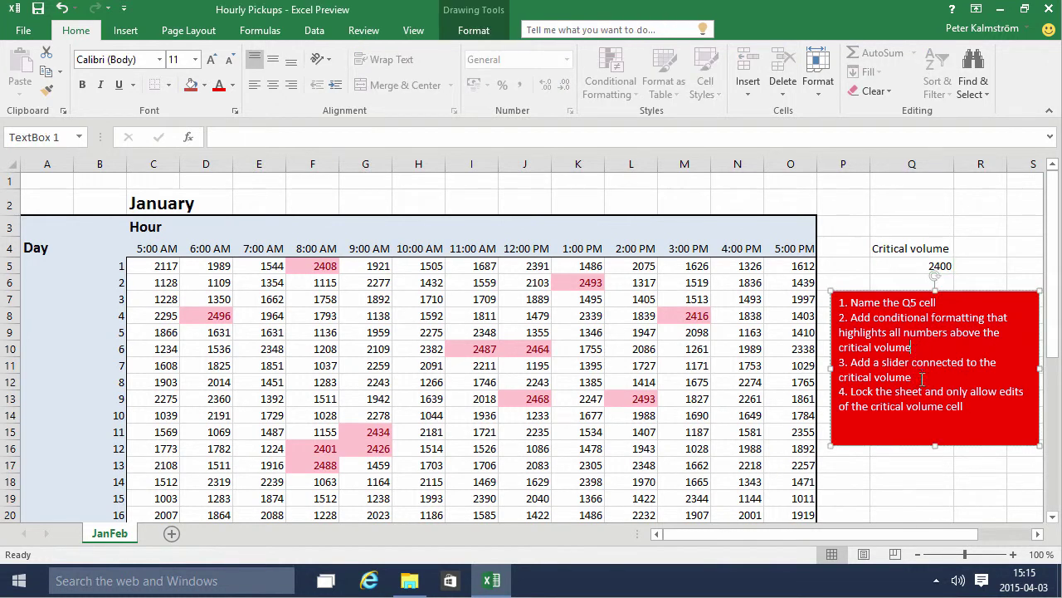
left_click(882, 481)
left_click(927, 266)
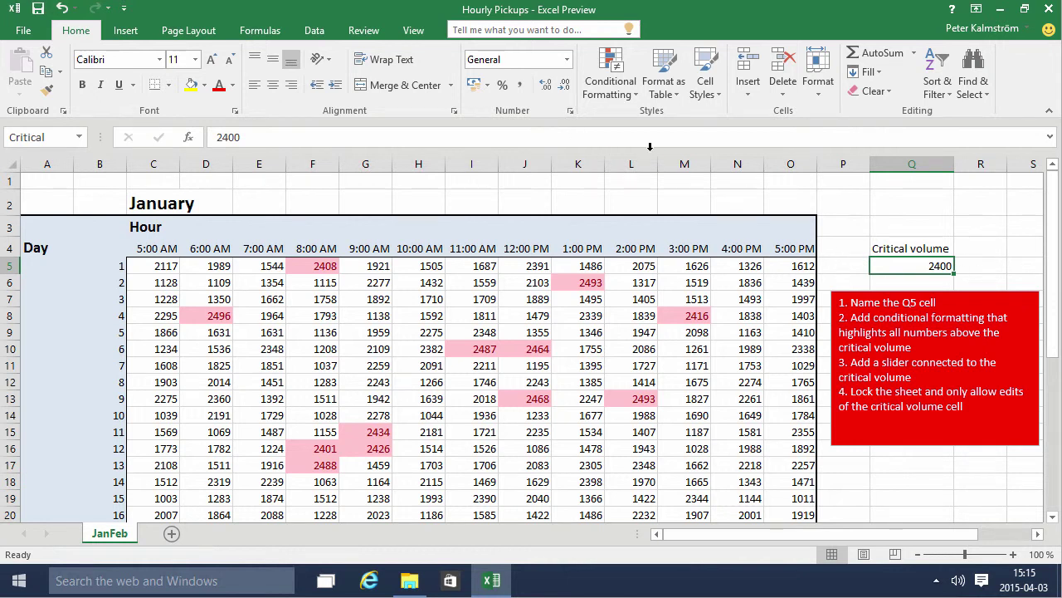
- Turn on the Developer tab through Customize the Ribbon
left_click(126, 31)
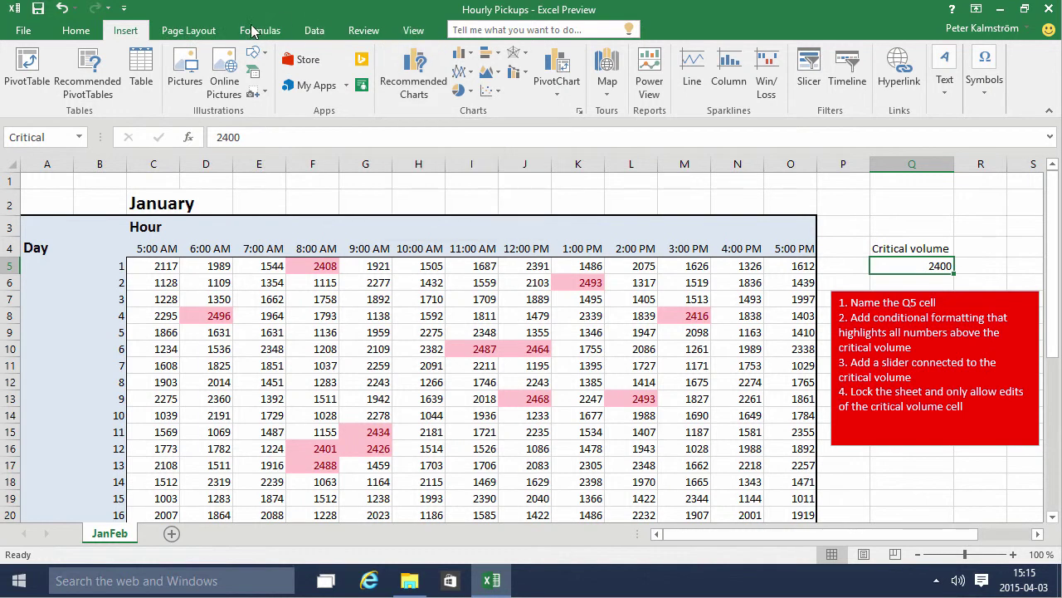
right_click(282, 38)
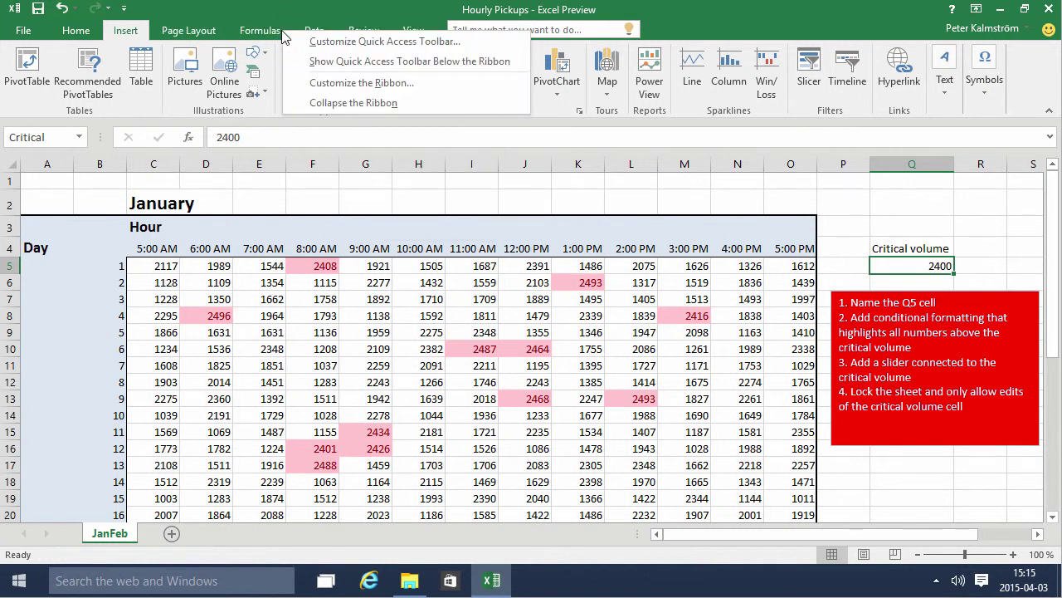
left_click(357, 86)
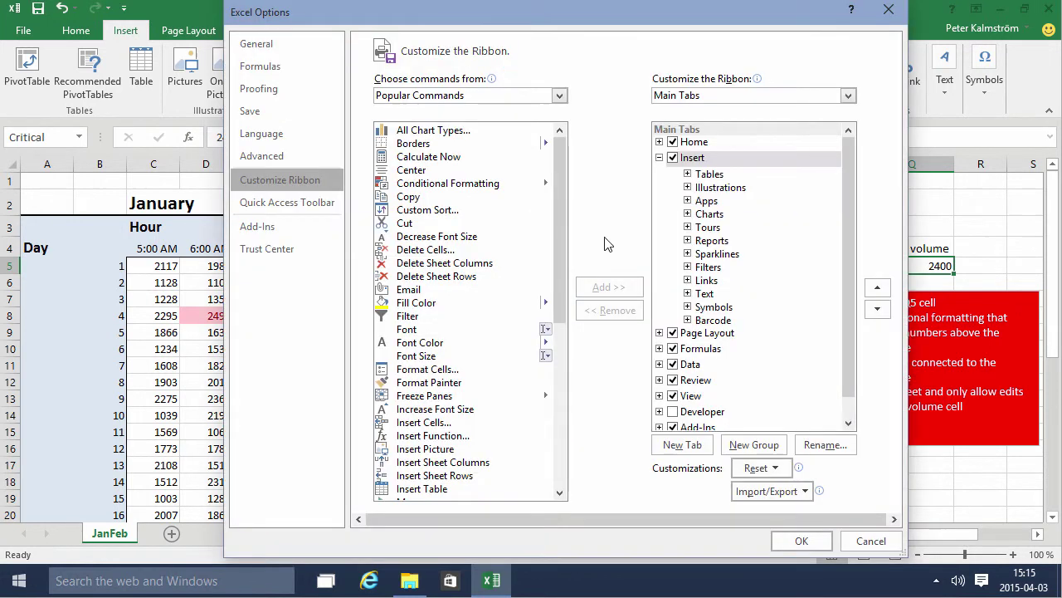
left_click(672, 411)
left_click(802, 541)
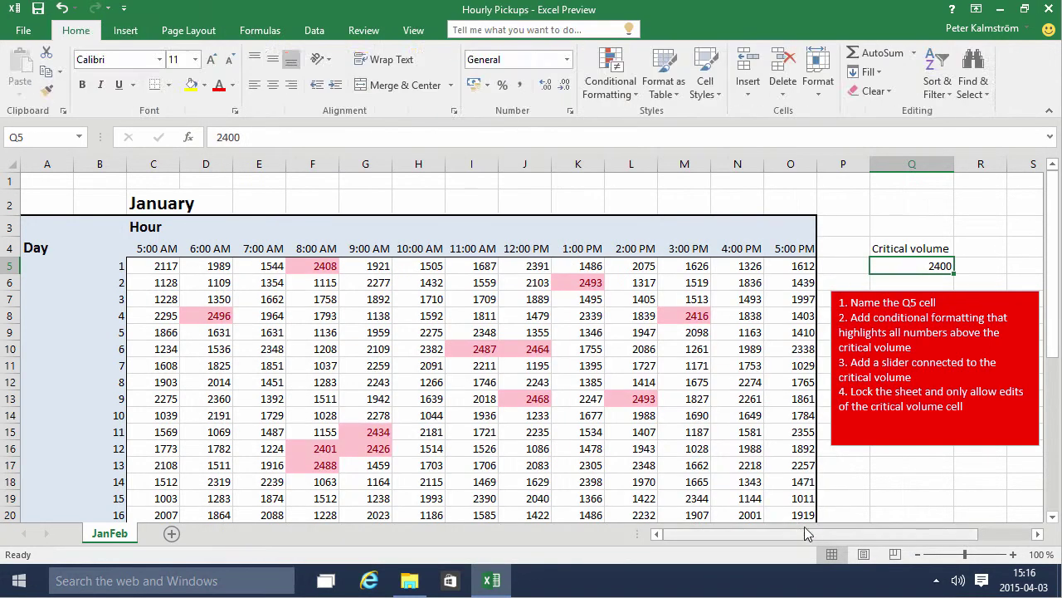
- Draw a Scroll Bar form control across rows 1–2 above the Critical volume label
left_click(461, 33)
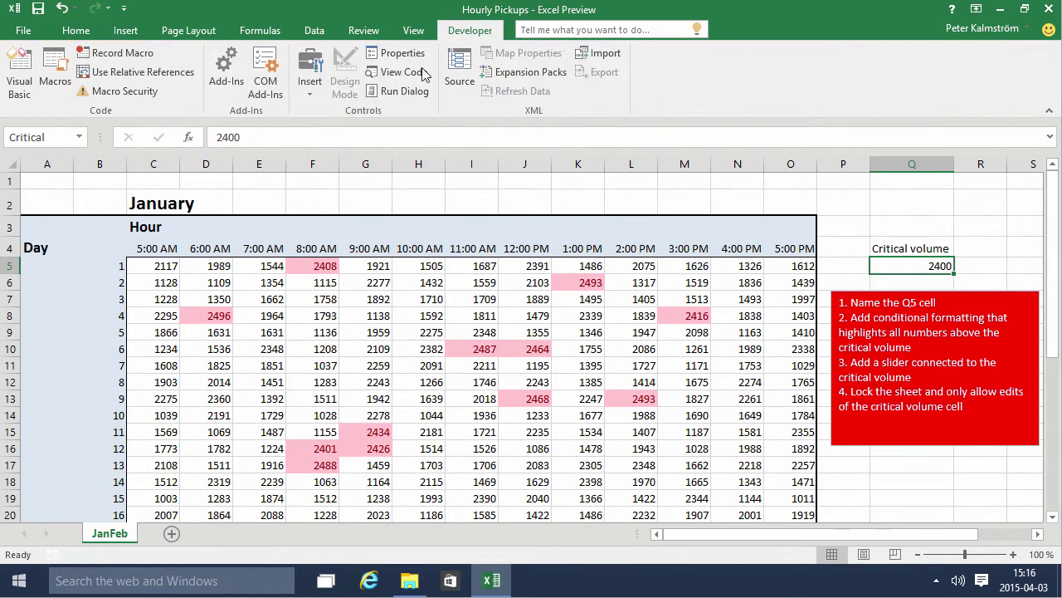
left_click(312, 95)
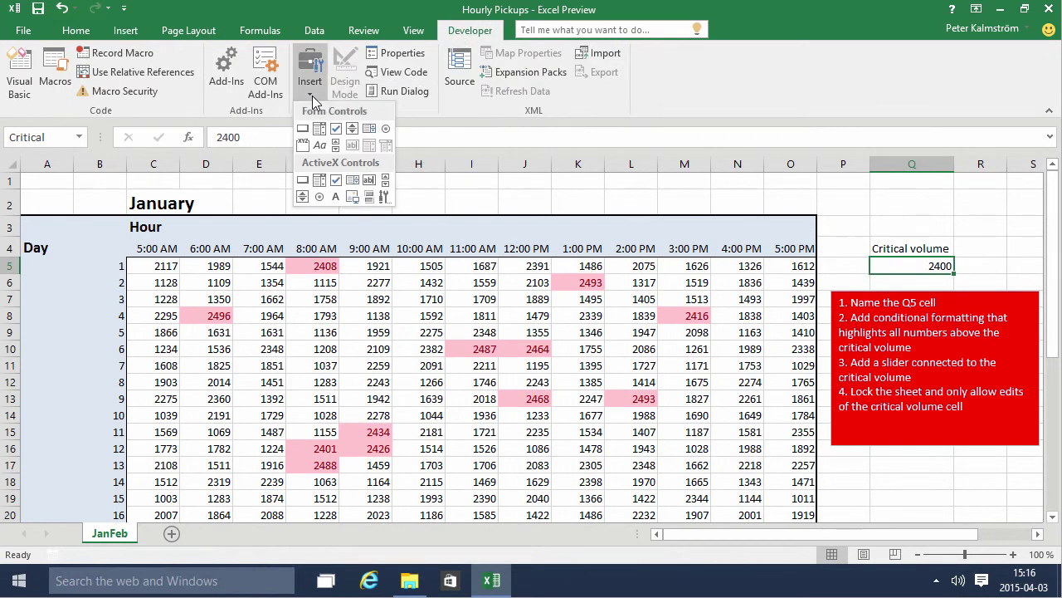
left_click(336, 147)
mouse_move(737, 179)
left_mouse_down()
mouse_move(962, 213)
mouse_move(1006, 202)
left_mouse_up()
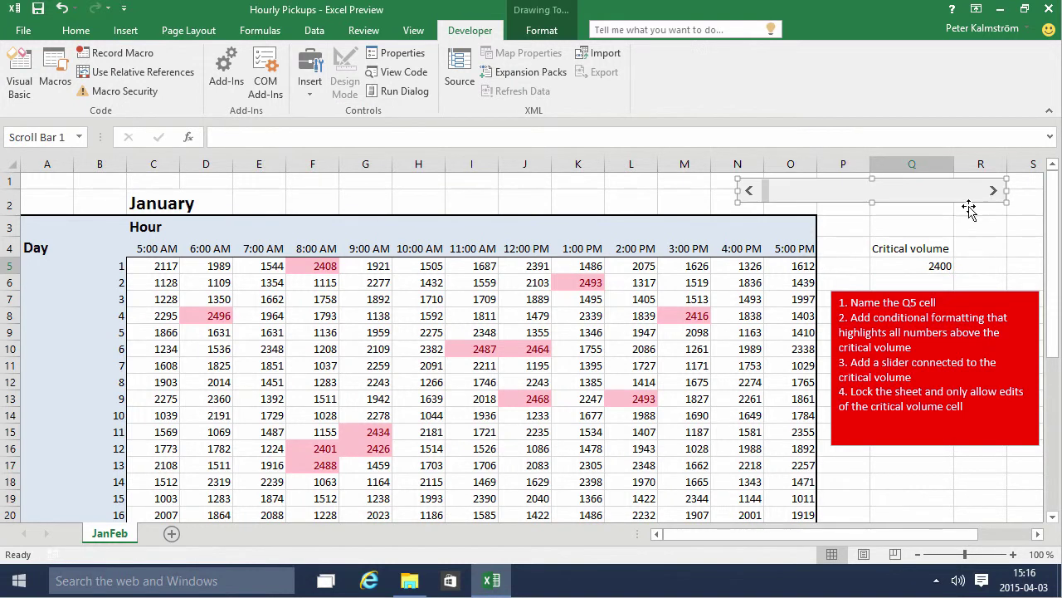
- Give the scroll bar minimum 0, maximum 3000, increment 1 and page change 100
right_click(894, 199)
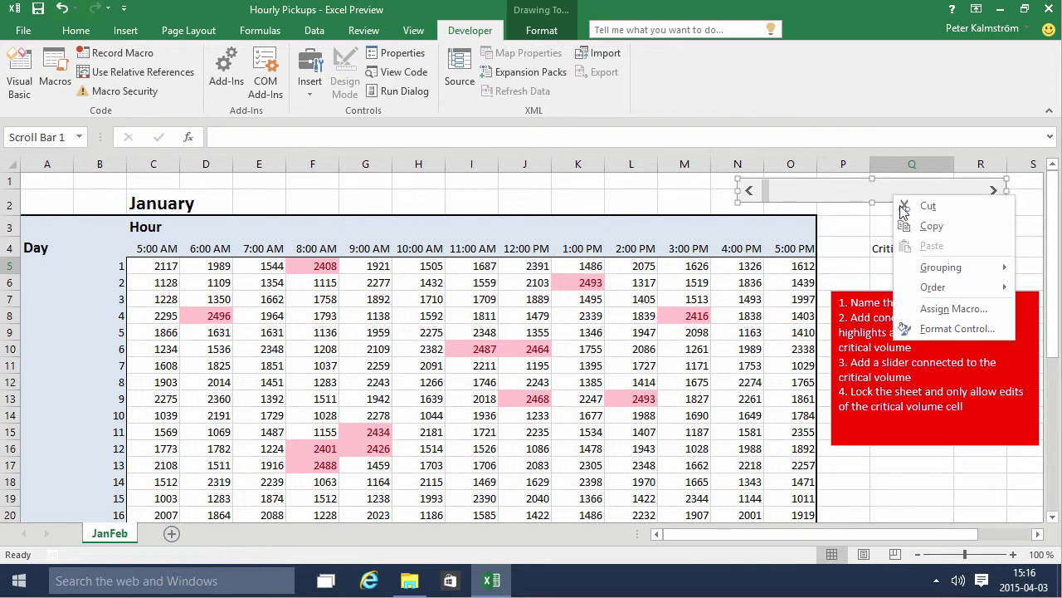
left_click(965, 329)
left_click_drag(721, 163, 455, 171)
double_click(424, 215)
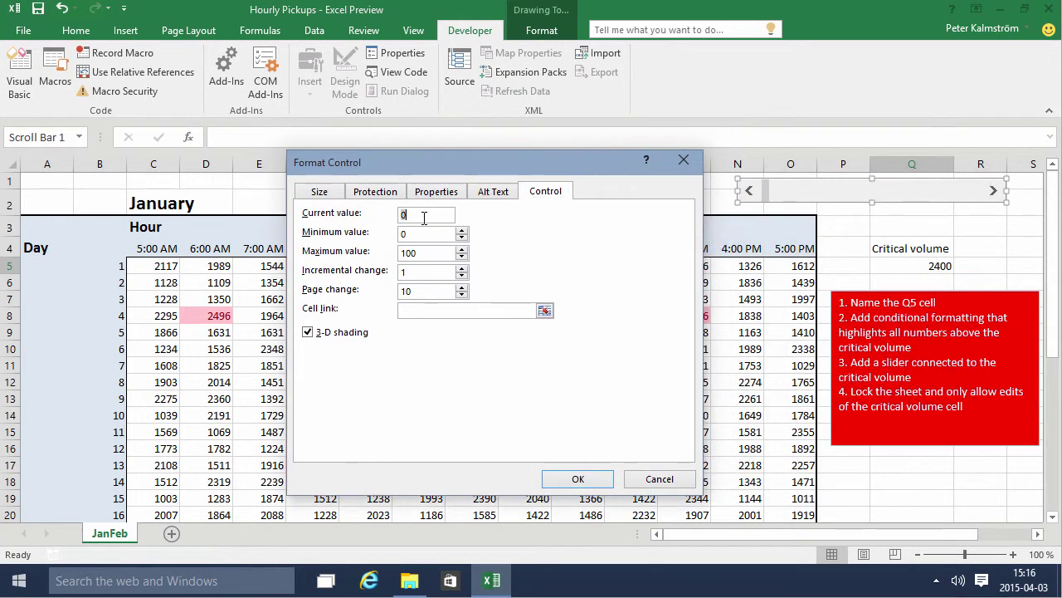
double_click(407, 233)
double_click(422, 253)
type("3000")
left_click(423, 271)
double_click(433, 291)
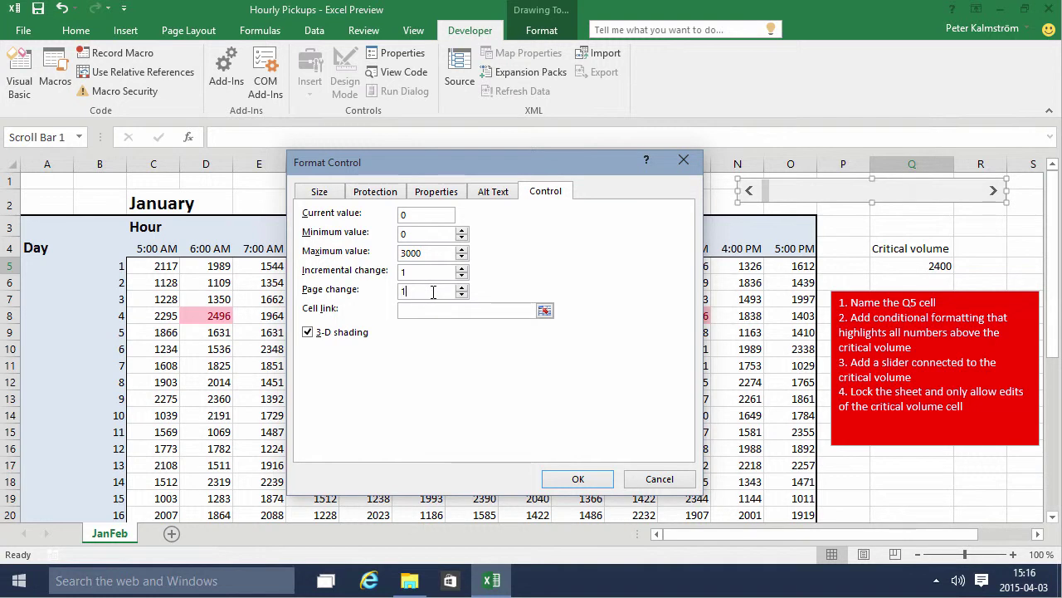
type("100")
- Set the scroll bar's cell link to Critical and confirm the settings
left_click(440, 309)
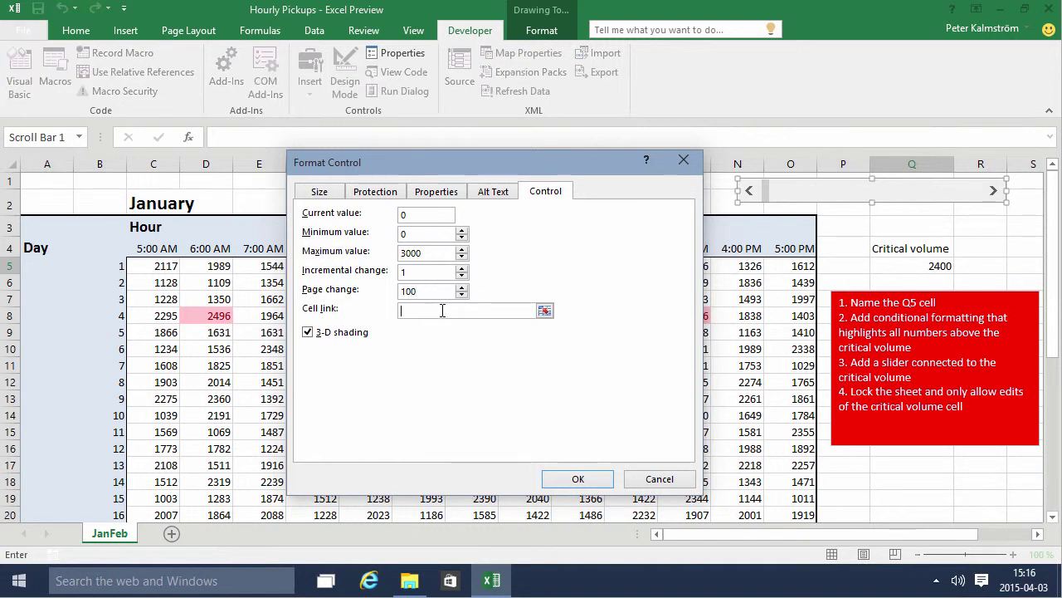
left_click(898, 258)
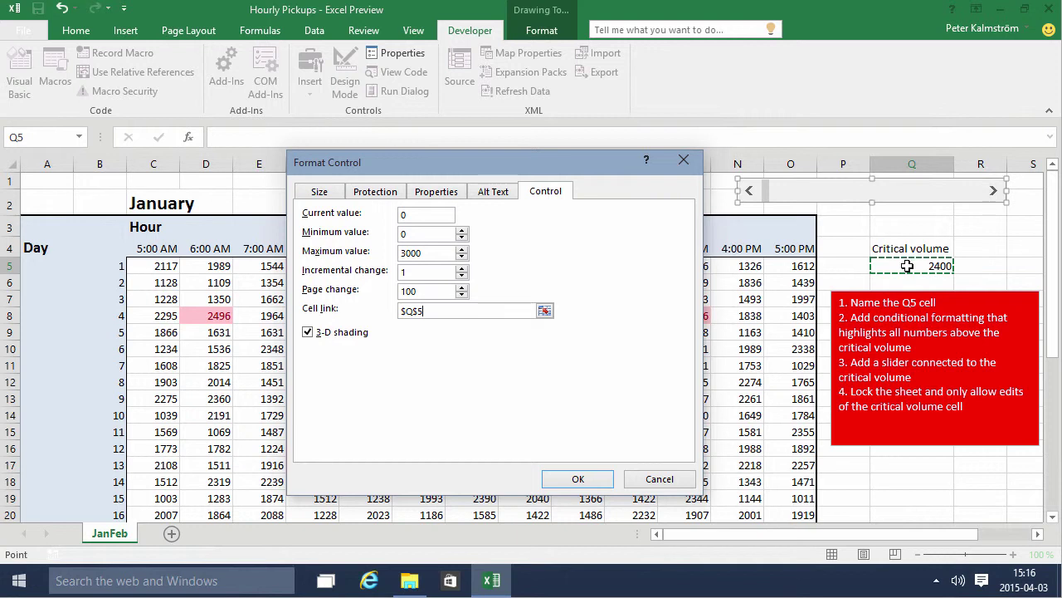
left_click(478, 310)
type("Cr")
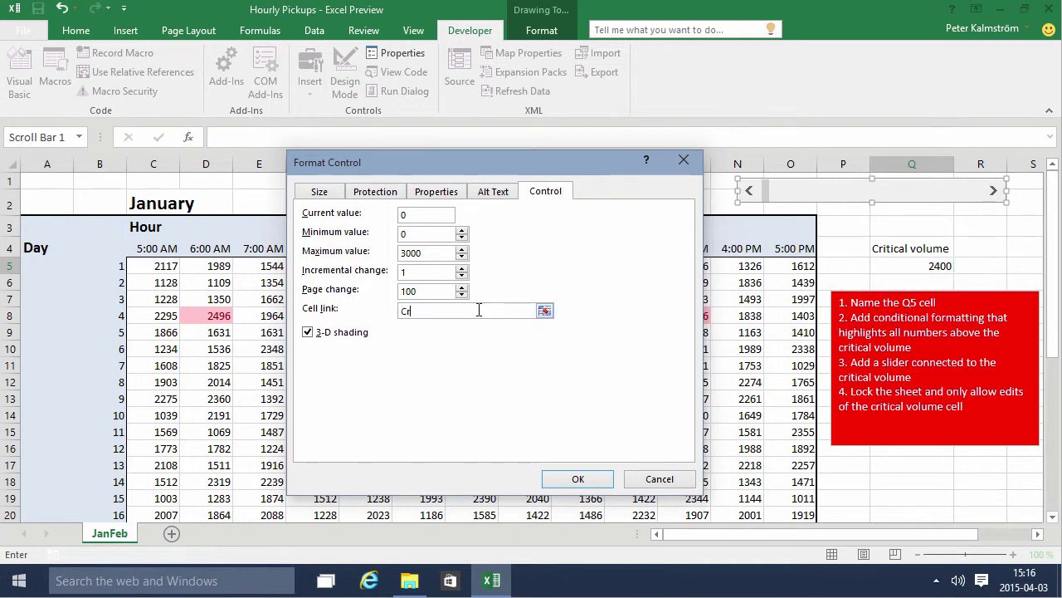
type("itical")
left_click(579, 480)
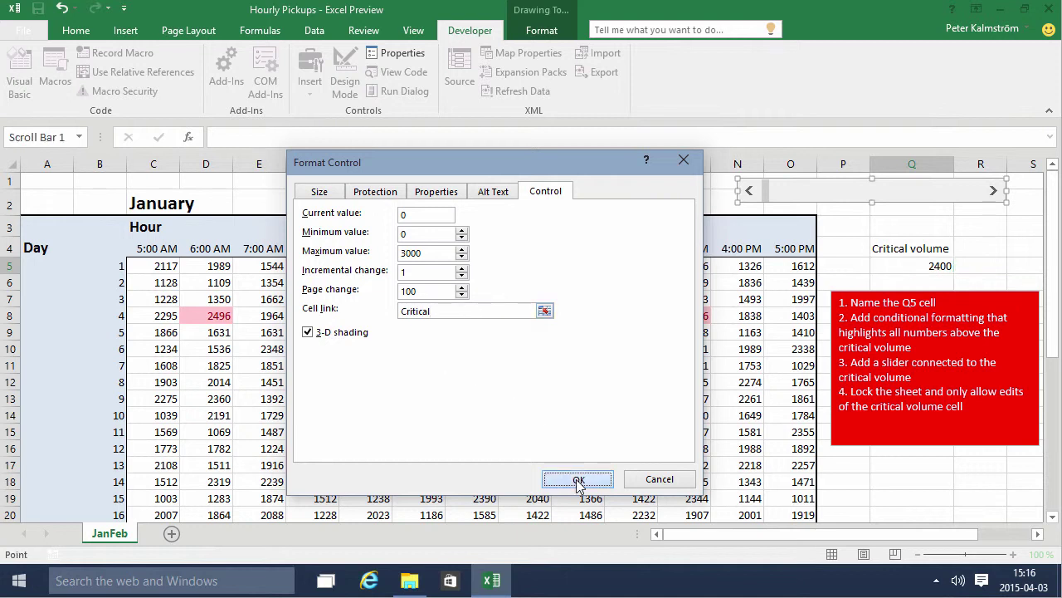
- Use the scroll bar to lower the critical volume to 1883, then check Q5
left_click(843, 226)
left_click_drag(782, 195, 912, 206)
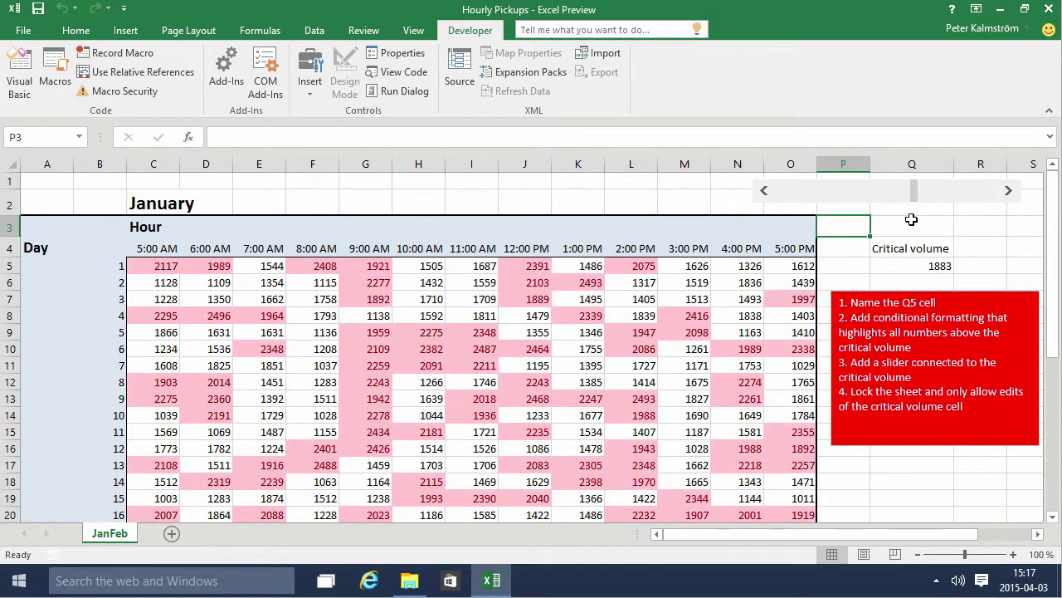
left_click(912, 222)
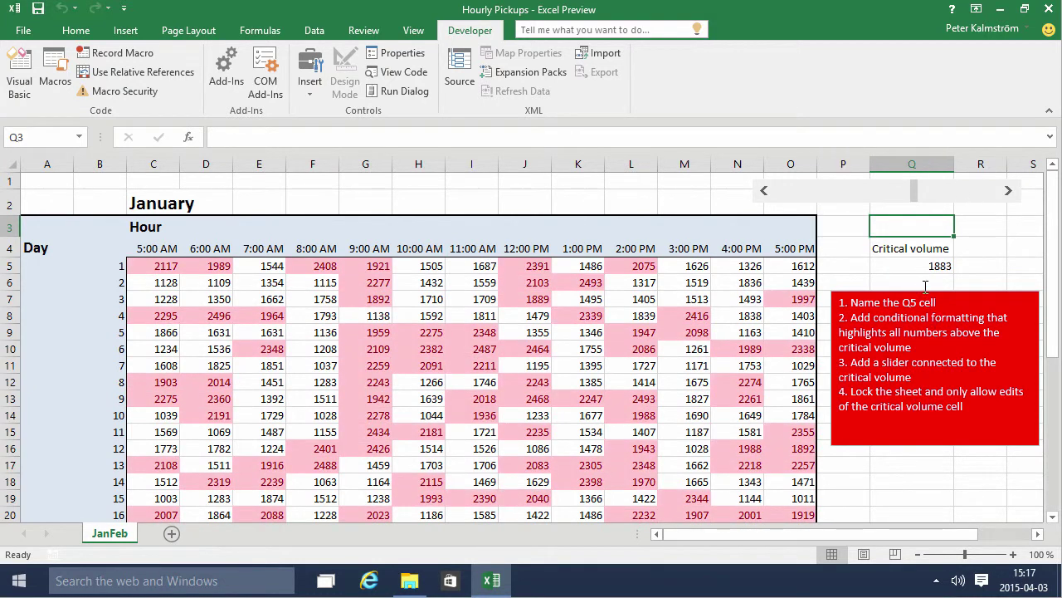
left_click(926, 267)
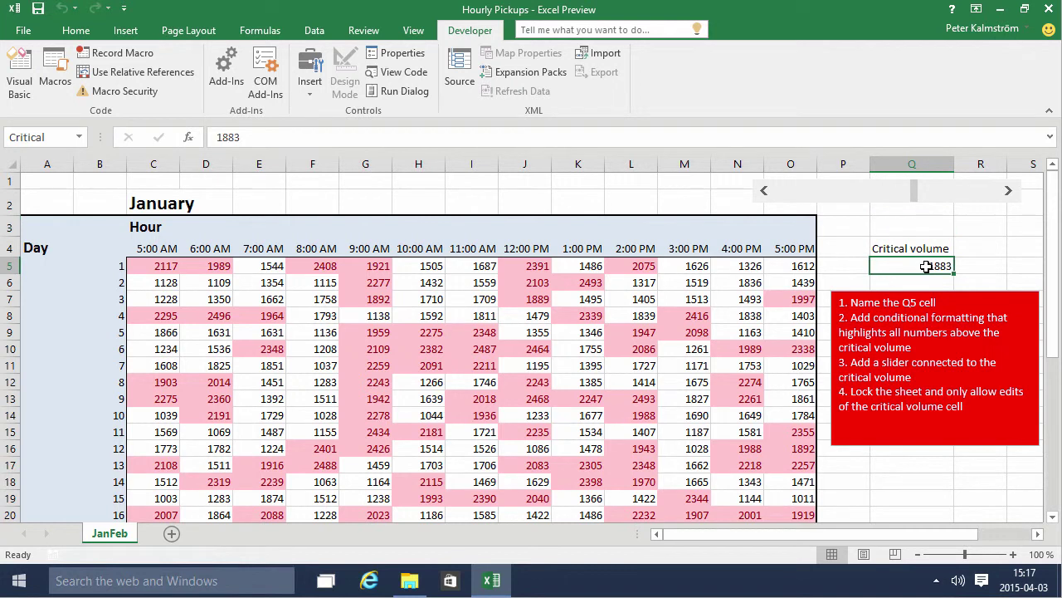
- Clear the Locked setting on the Critical cell Q5
right_click(928, 269)
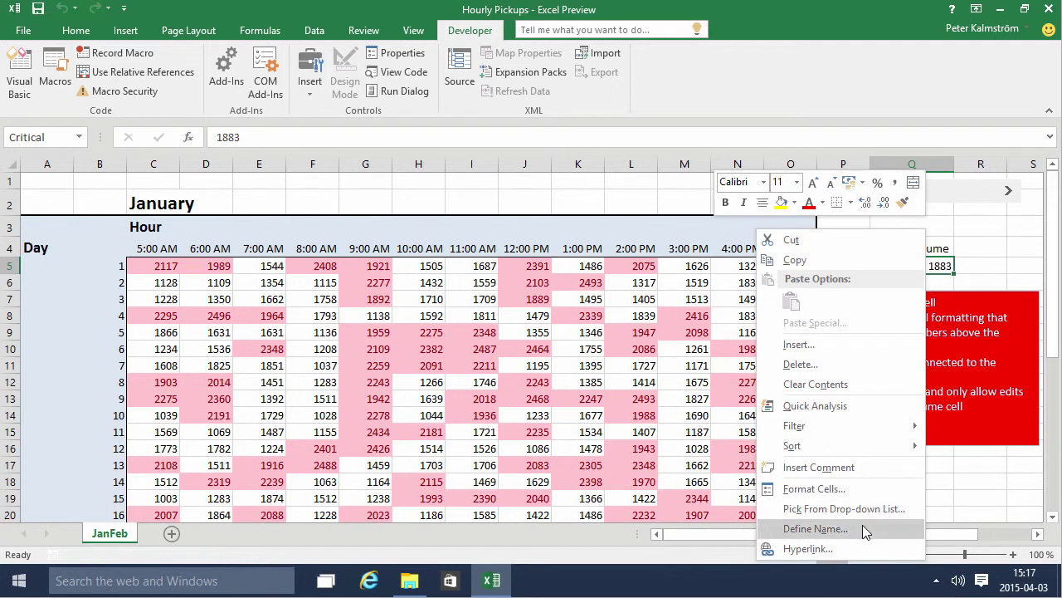
left_click(814, 488)
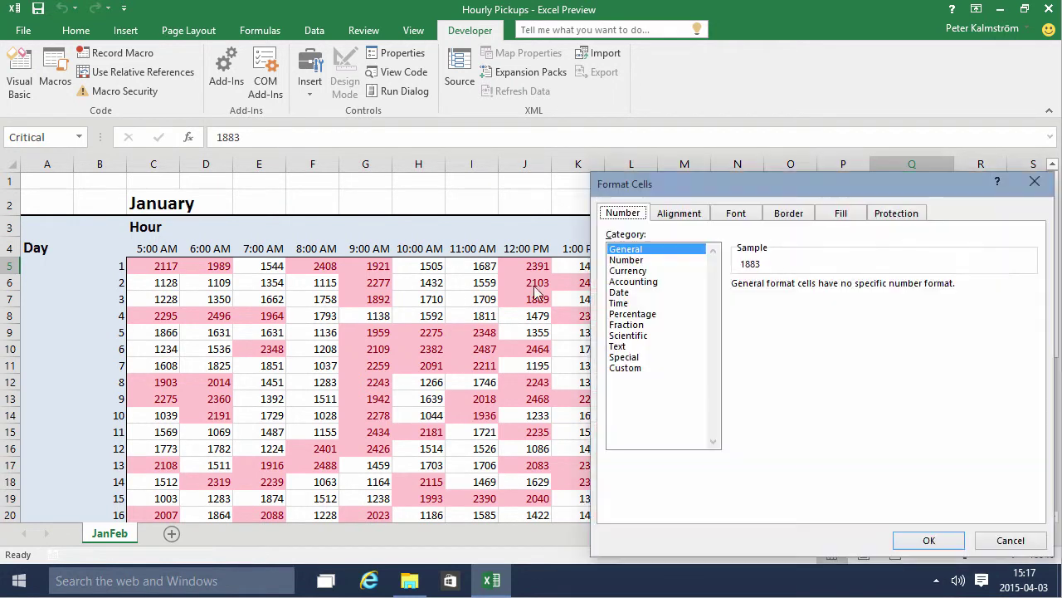
left_click(894, 219)
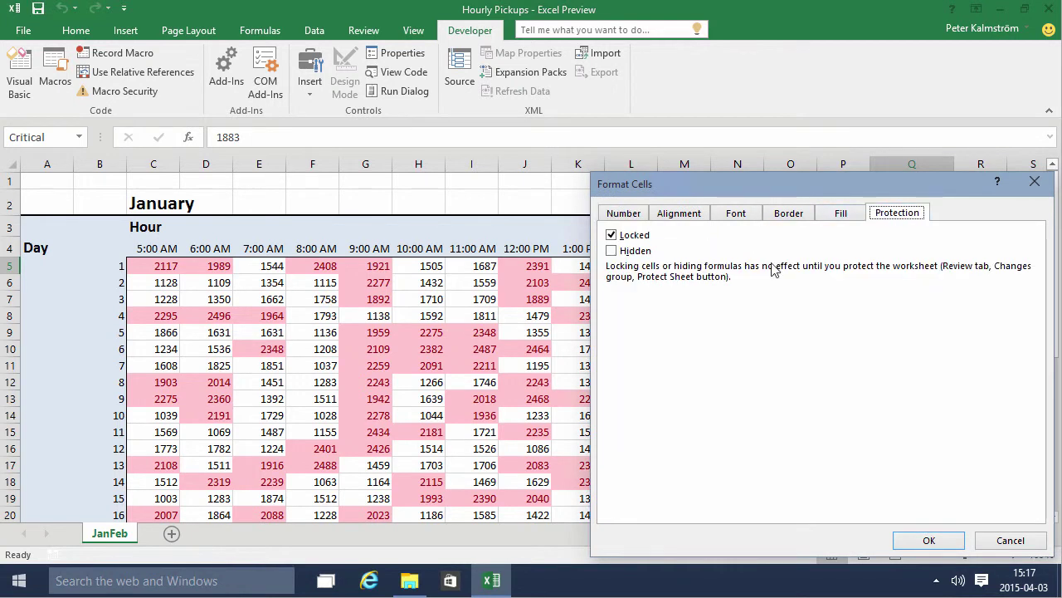
left_click(612, 235)
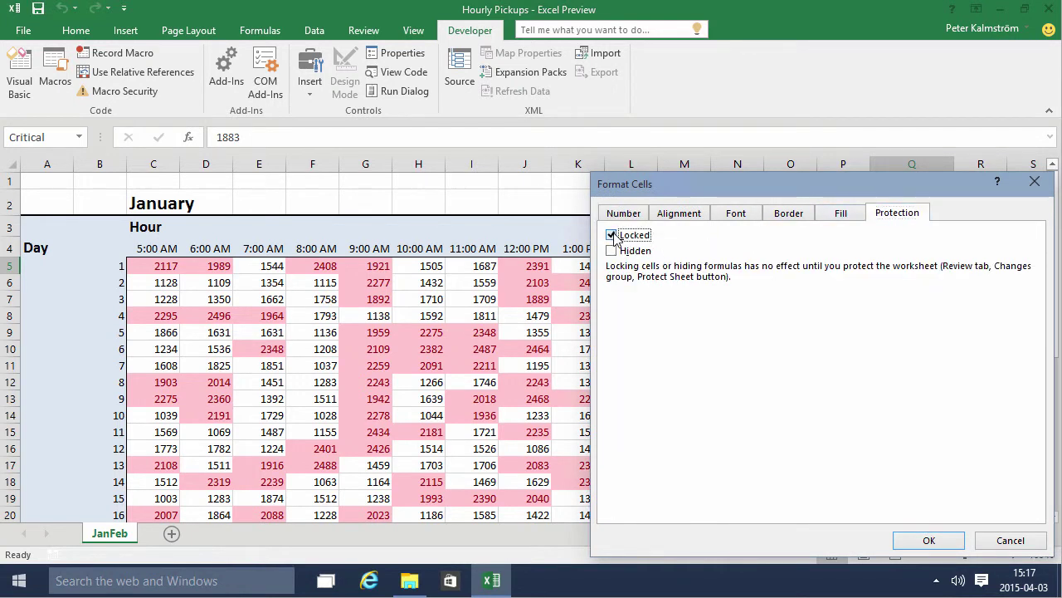
left_click(932, 540)
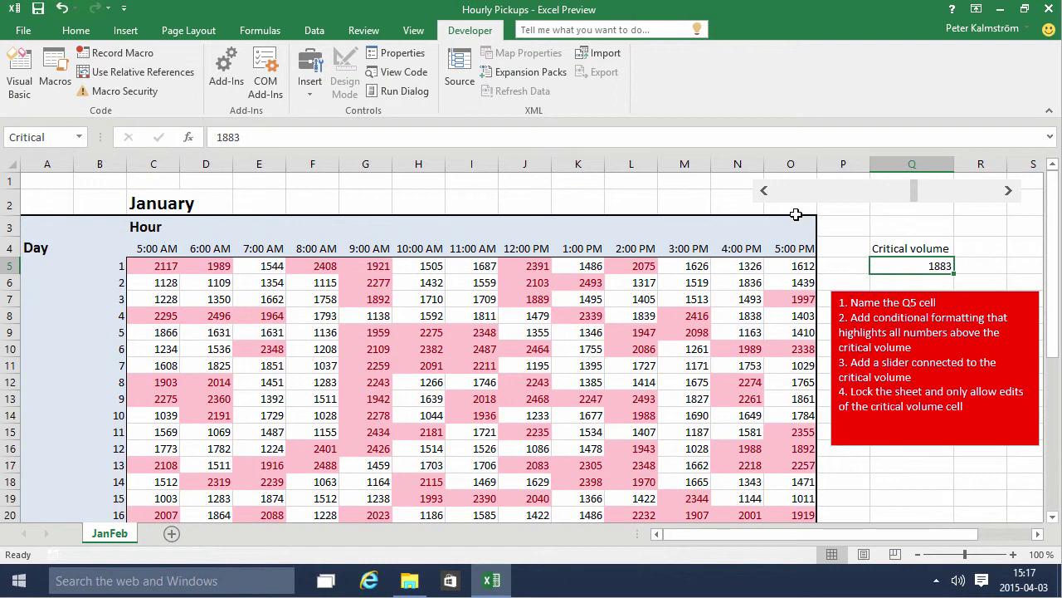
- Protect the JanFeb sheet with default permissions
left_click(835, 214)
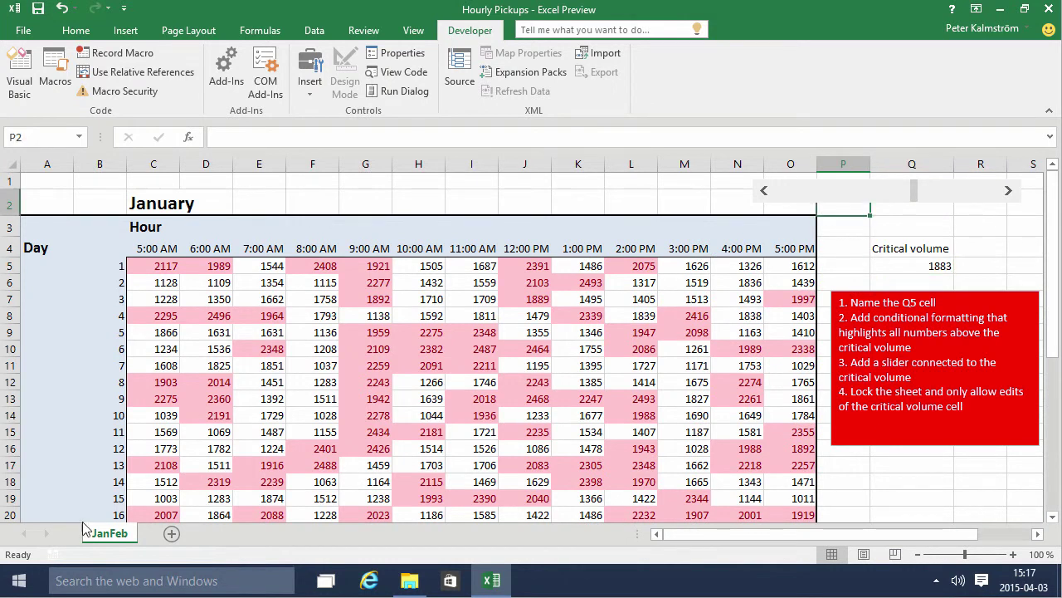
right_click(108, 533)
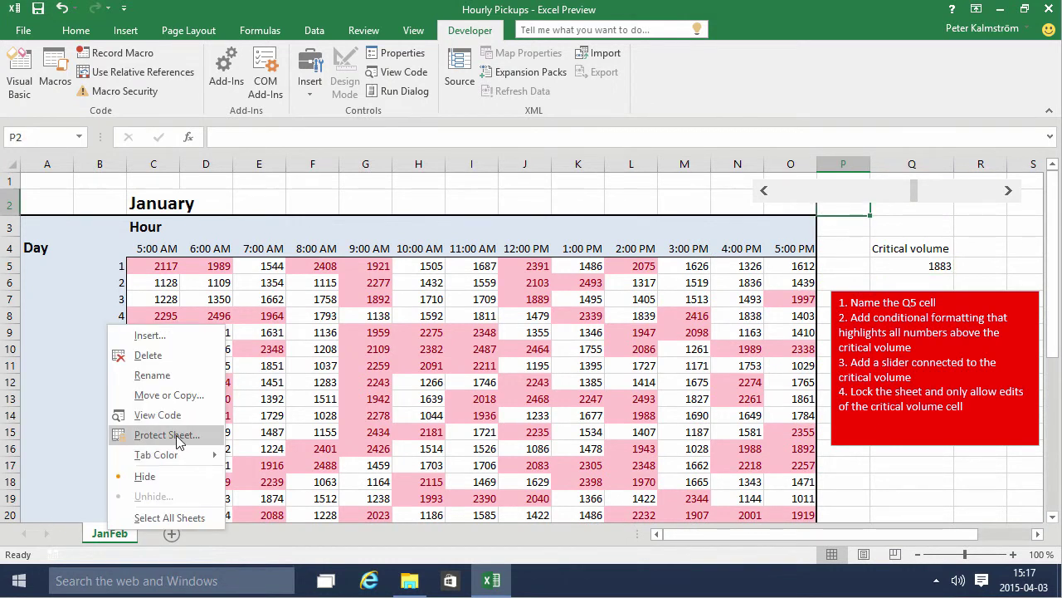
left_click(177, 435)
left_click(163, 536)
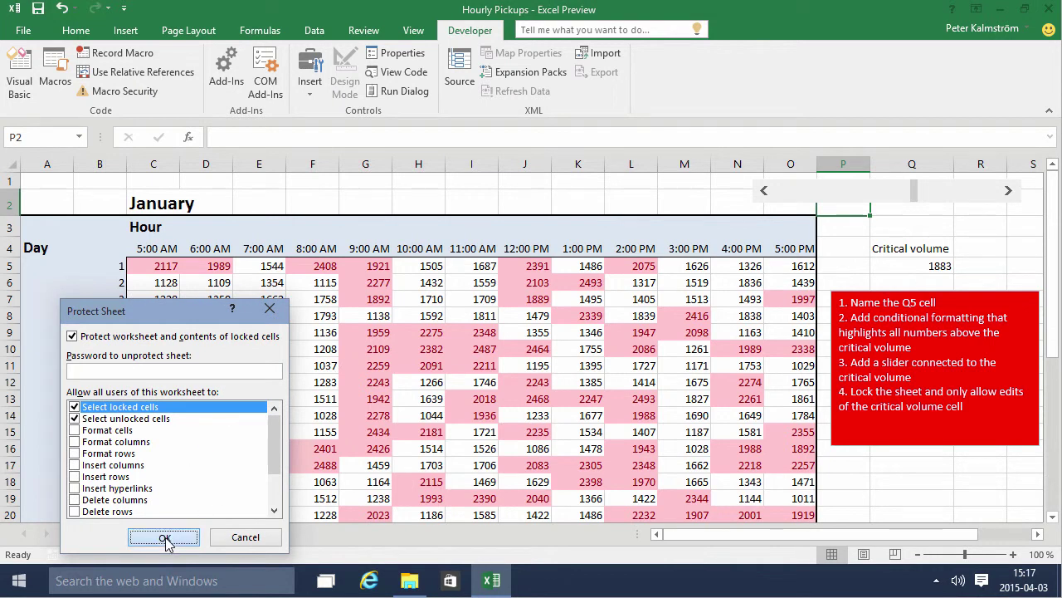
left_click(923, 267)
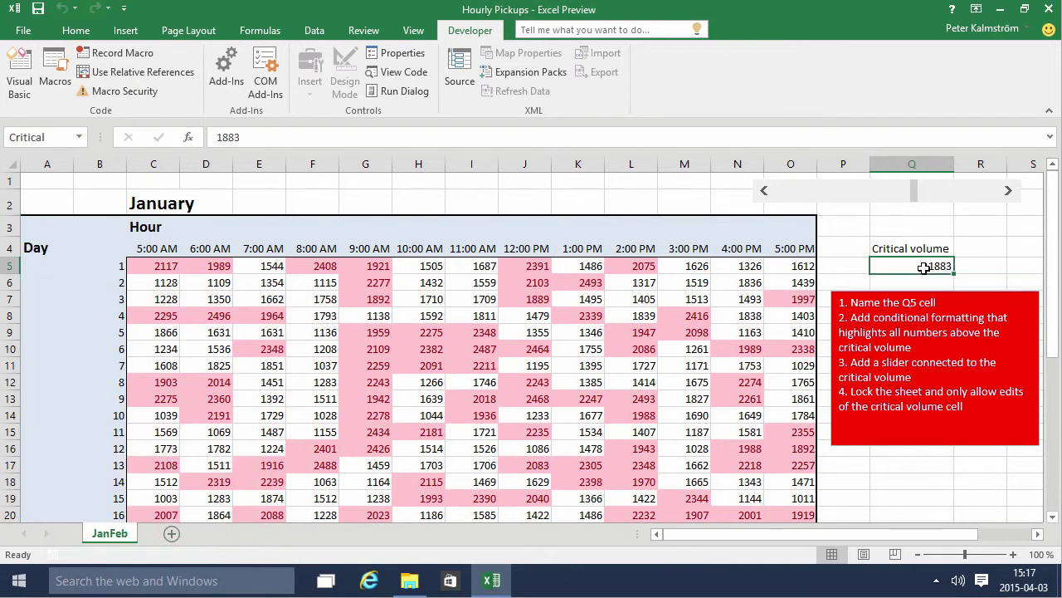
- Move the slider to 1635, then type 2500 into the Critical cell Q5
left_click(933, 191)
left_click(937, 190)
left_click_drag(936, 191, 896, 191)
double_click(938, 265)
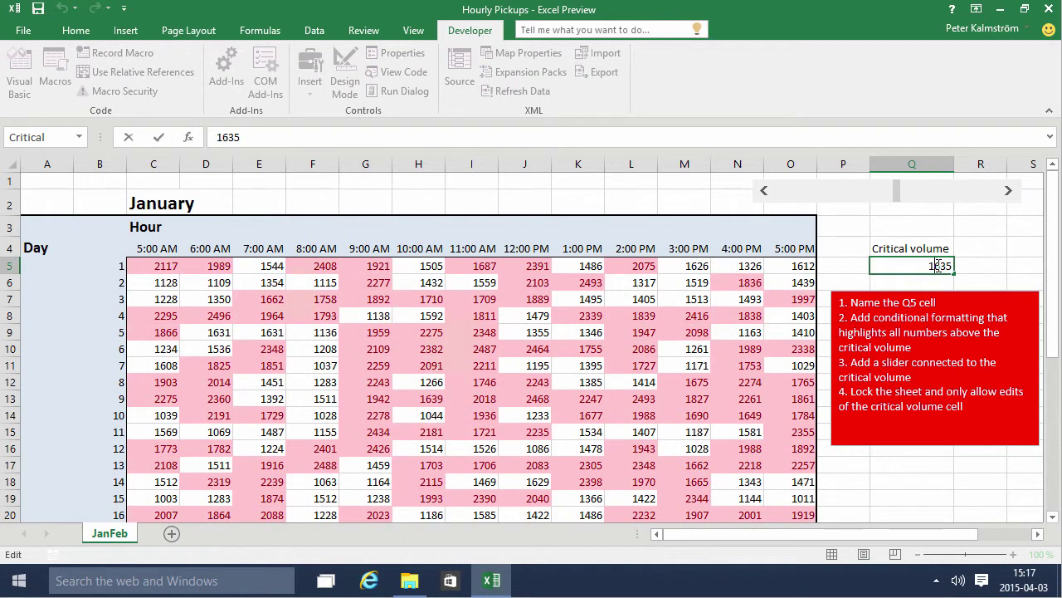
double_click(931, 266)
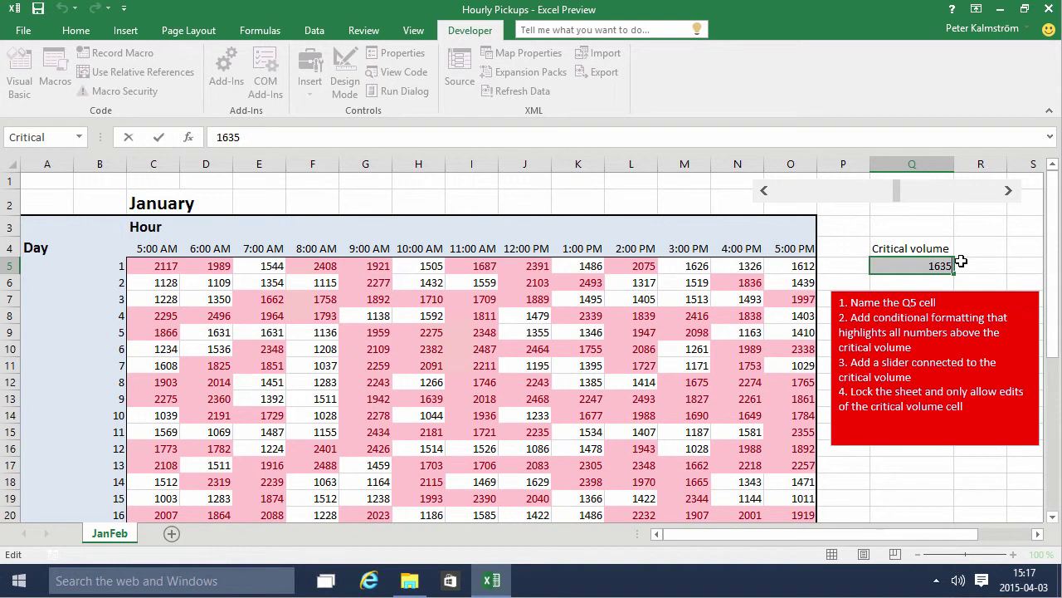
type("2500")
key("Return")
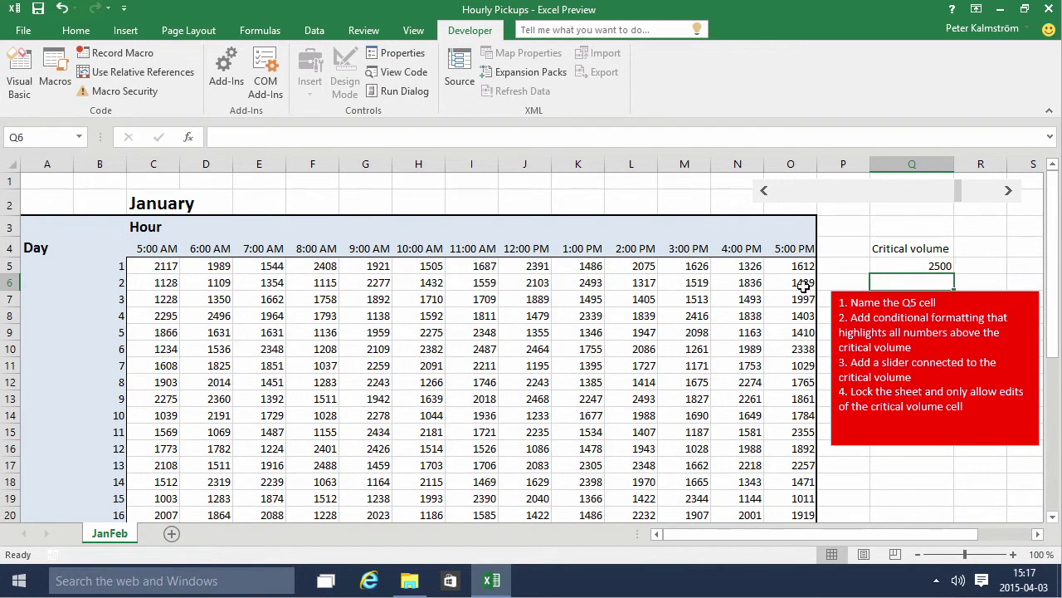
- Try editing locked cell G6, dismiss the protection warning, and select H10
left_click(385, 287)
double_click(386, 290)
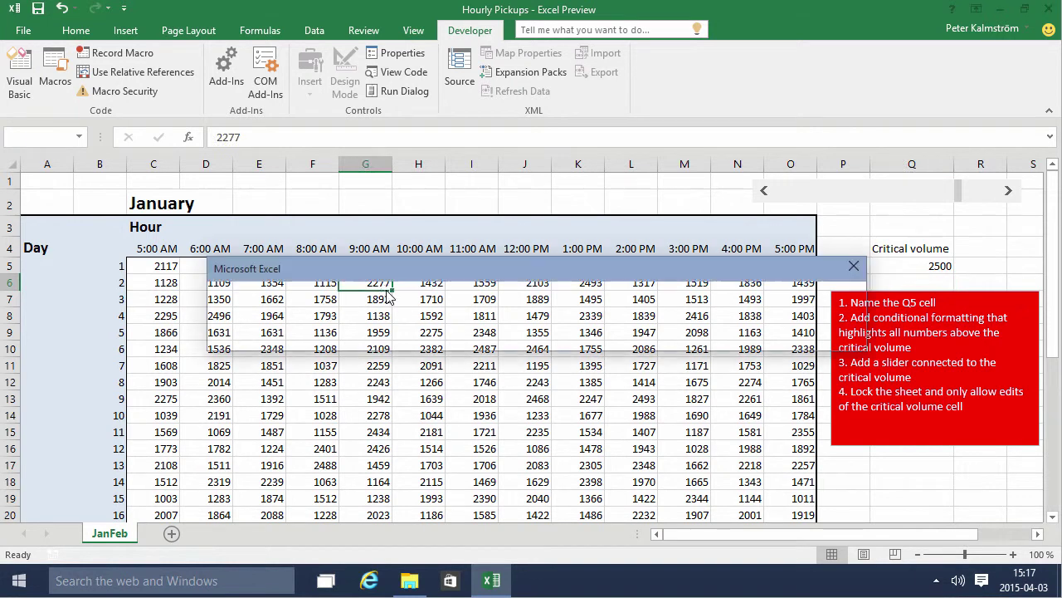
key("Return")
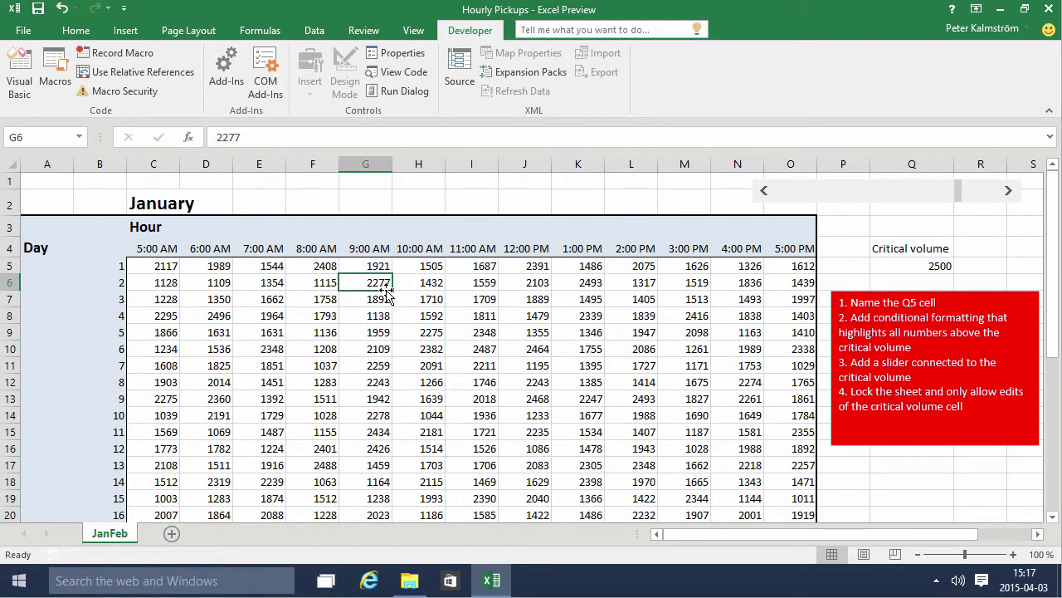
left_click(419, 348)
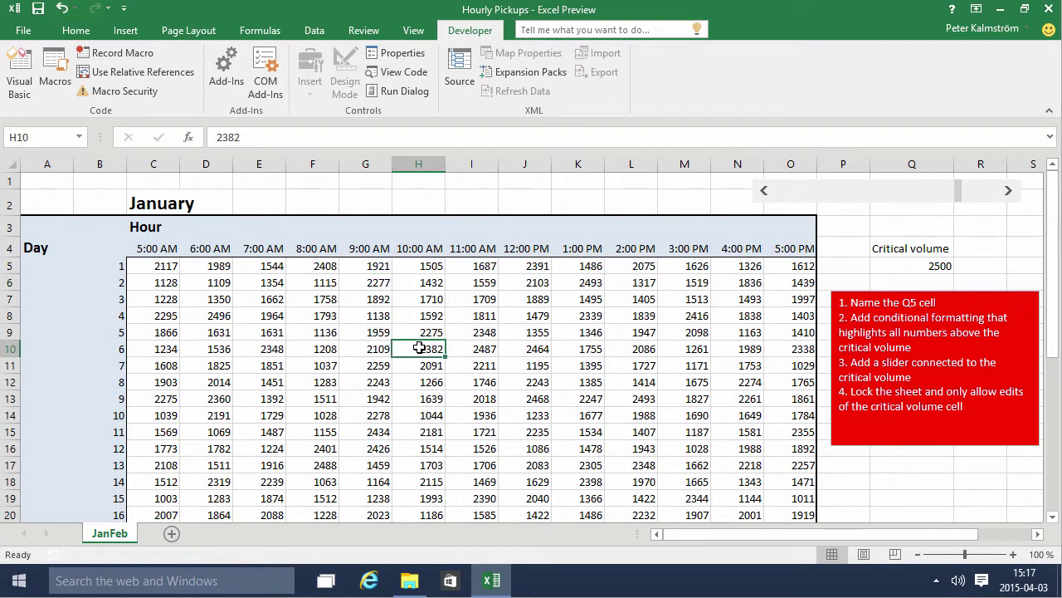